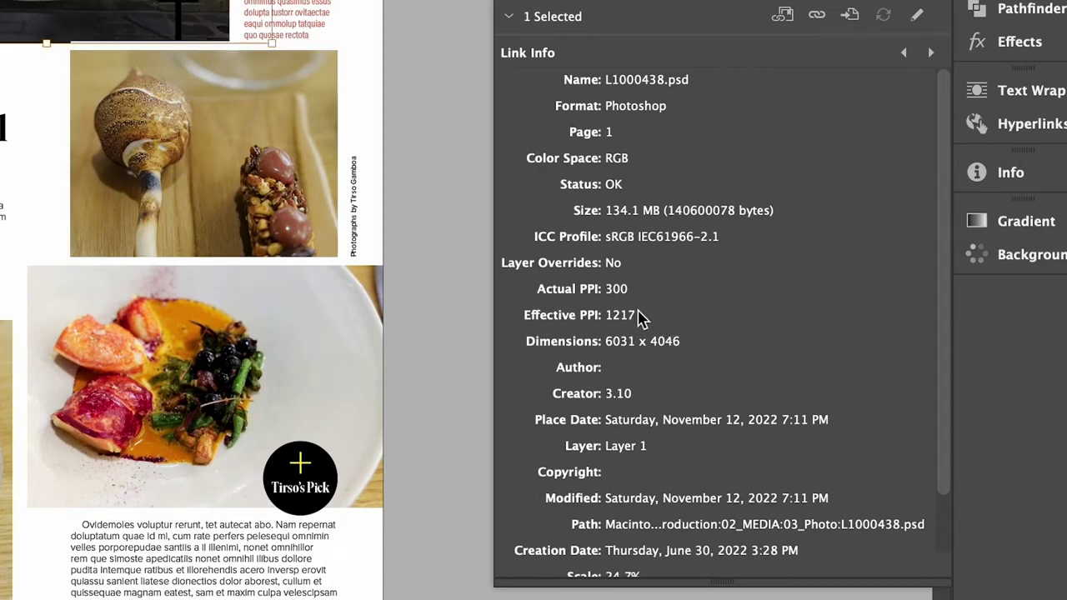
Undo the last scaling of the restaurant facade photo and check the link resolution of the dessert and lobster photos
{"action": "key", "text": "super+z"}
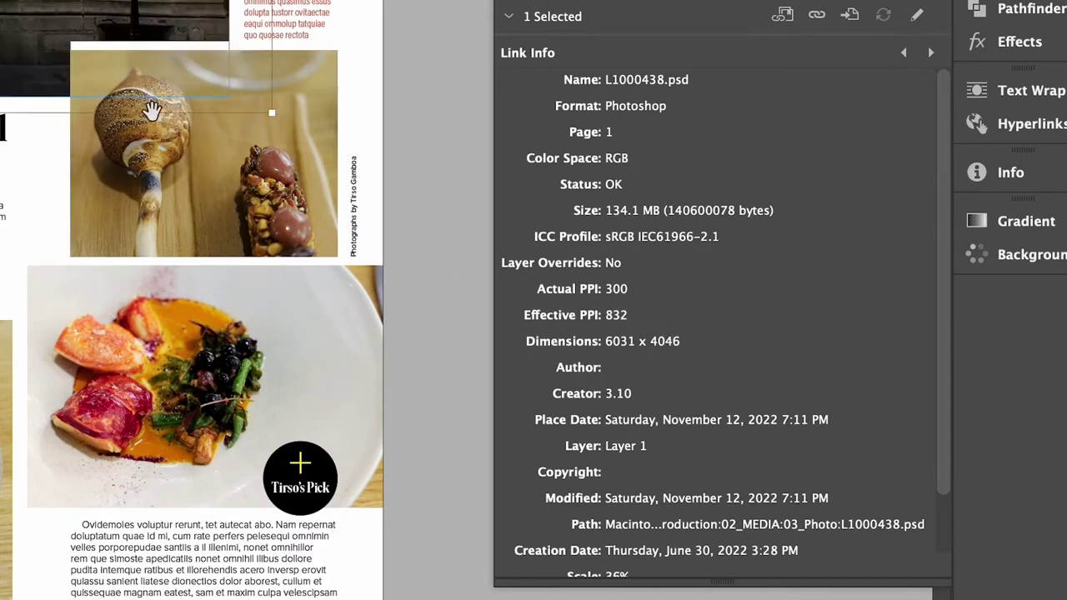
{"action": "left_click", "coordinate": [165, 185]}
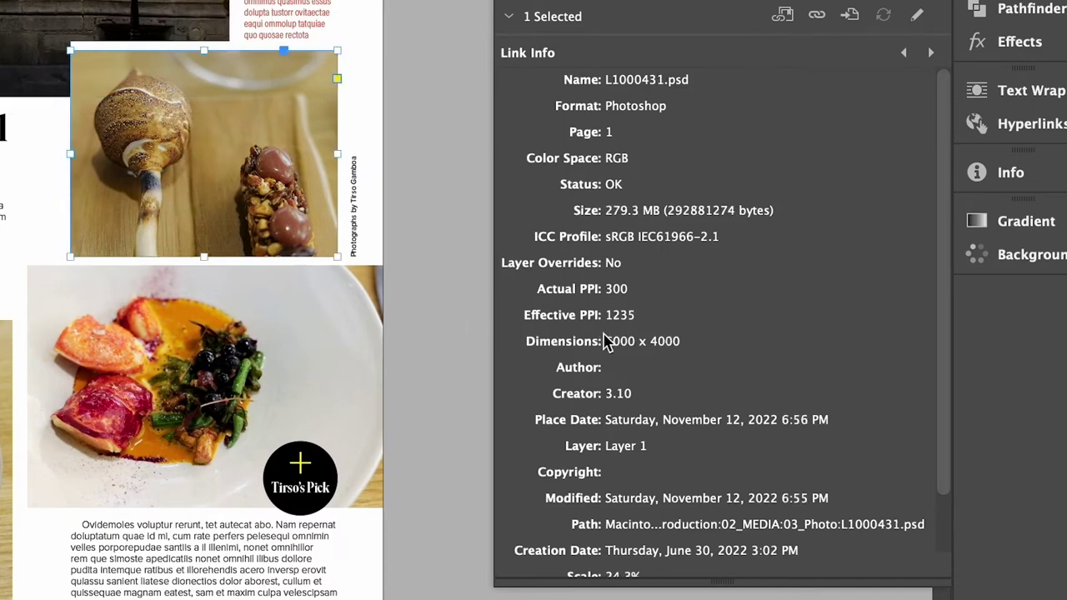
{"action": "left_click", "coordinate": [282, 341]}
{"action": "scroll", "coordinate": [271, 357], "scroll_direction": "down", "scroll_amount": 4}
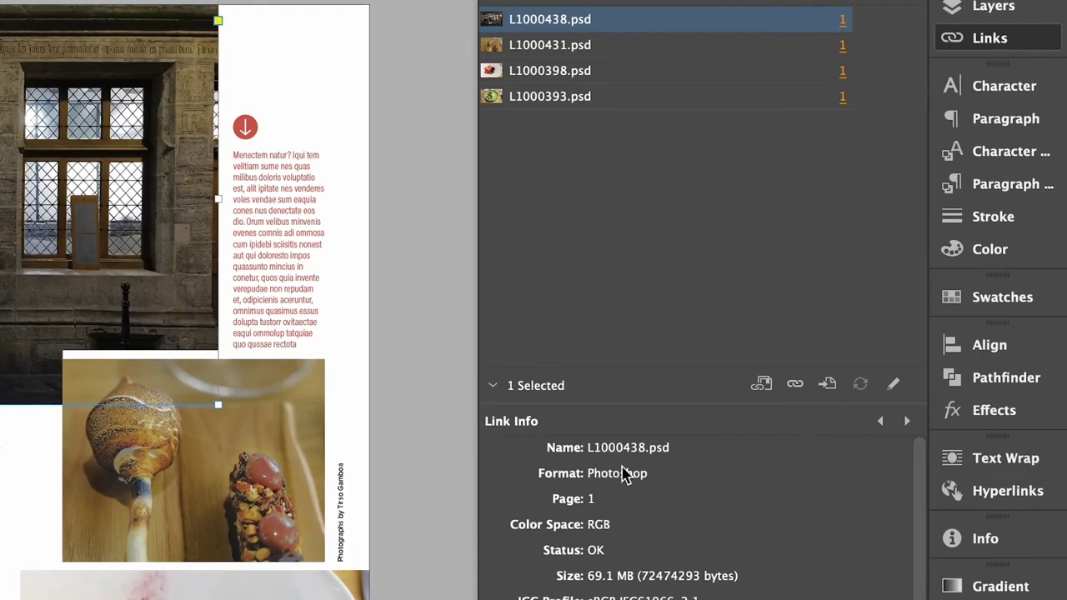
Open the linked image L1000438.psd for editing in Adobe Photoshop 2022
{"action": "right_click", "coordinate": [616, 20]}
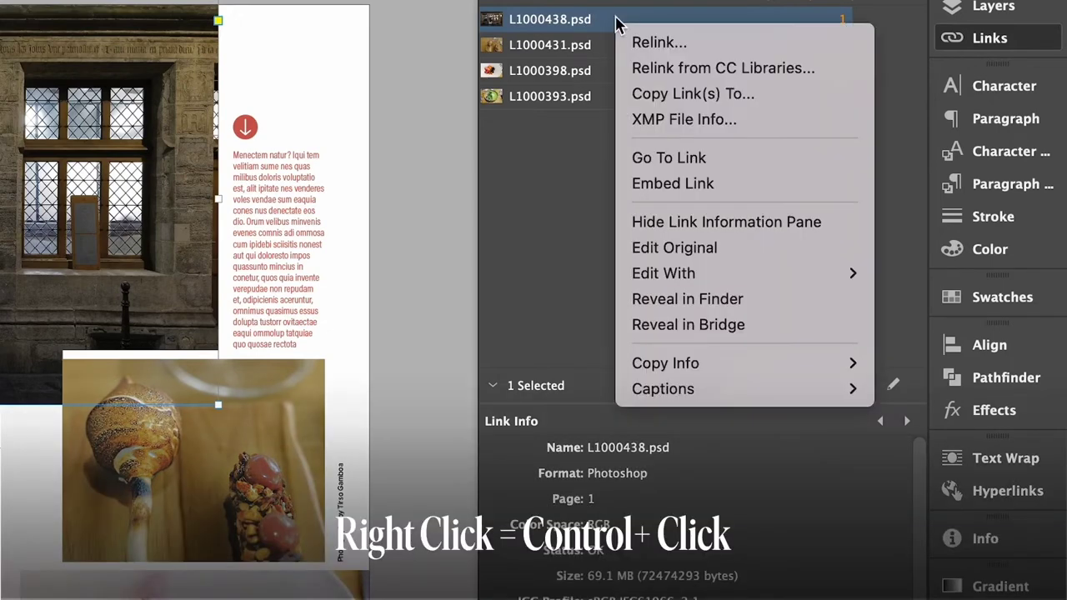
{"action": "mouse_move", "coordinate": [678, 272]}
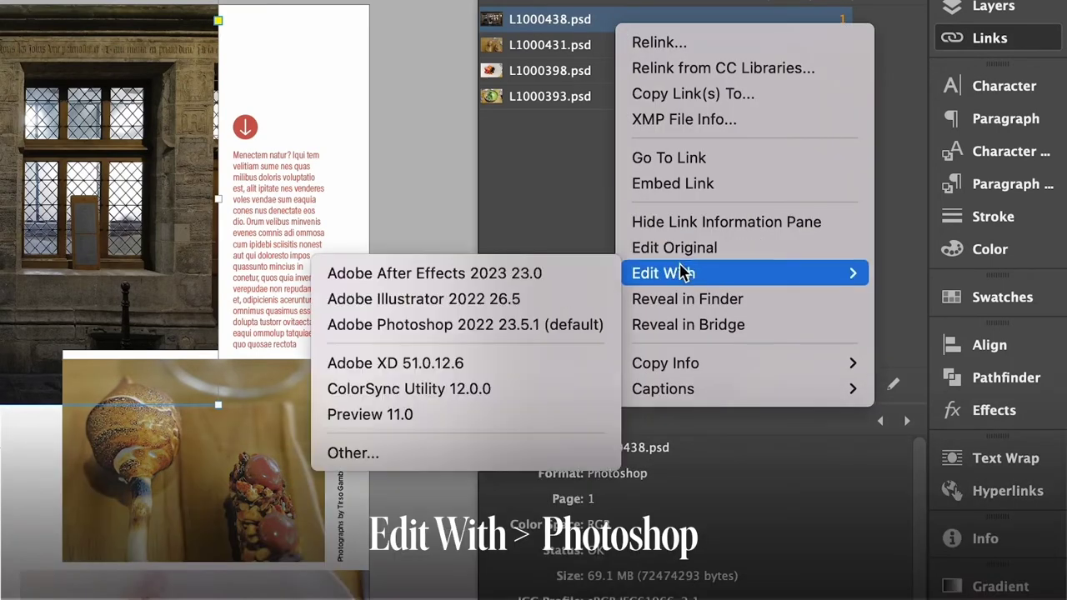
{"action": "left_click", "coordinate": [555, 324]}
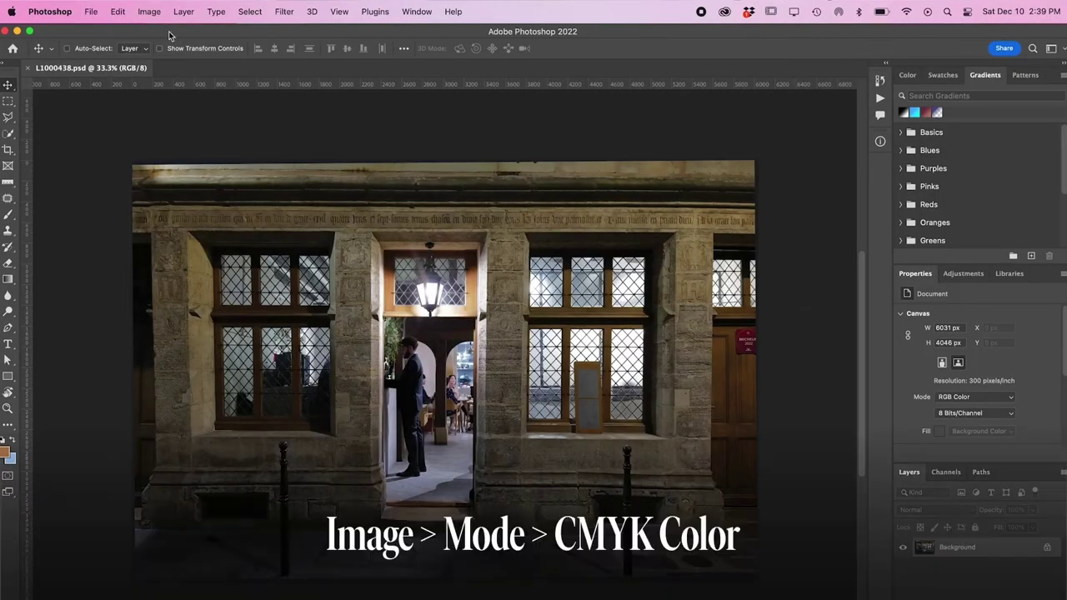
Convert the restaurant facade image to CMYK Color mode and save it
{"action": "left_click", "coordinate": [149, 12]}
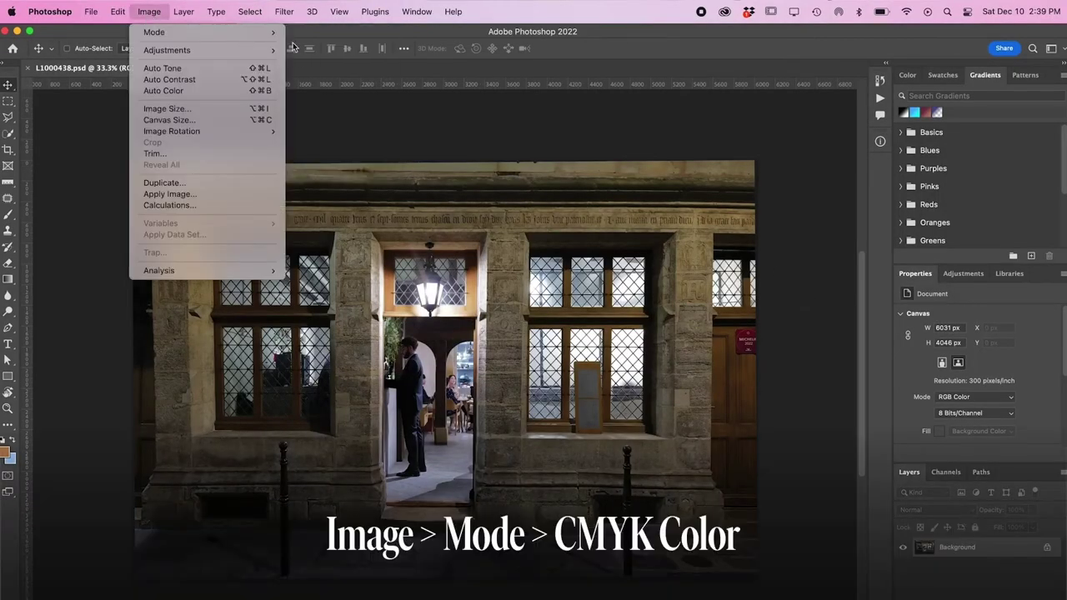
{"action": "mouse_move", "coordinate": [253, 38]}
{"action": "left_click", "coordinate": [300, 83]}
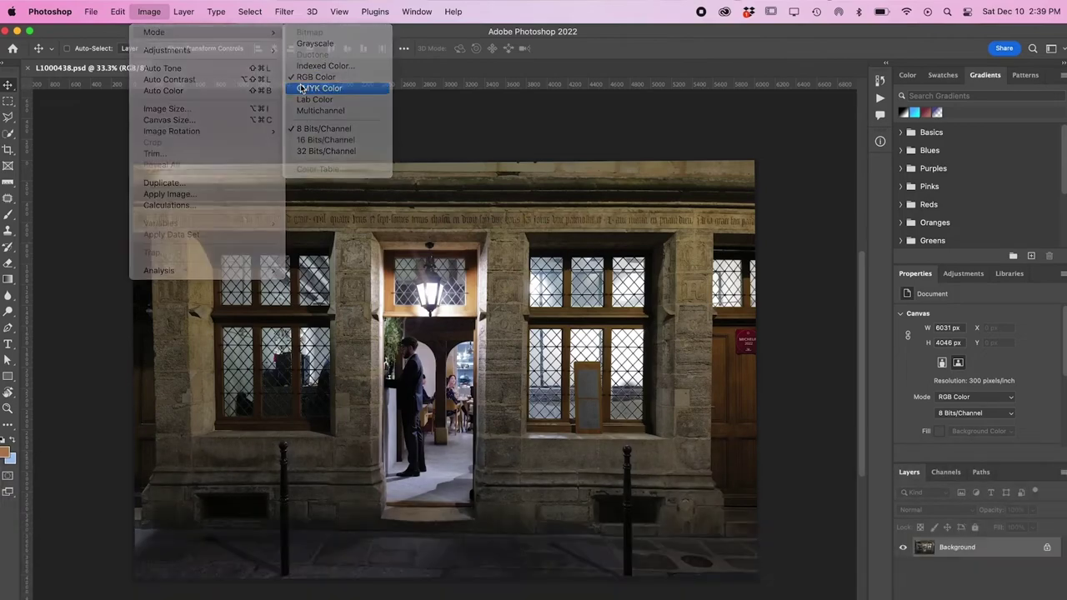
{"action": "key", "text": "super+s"}
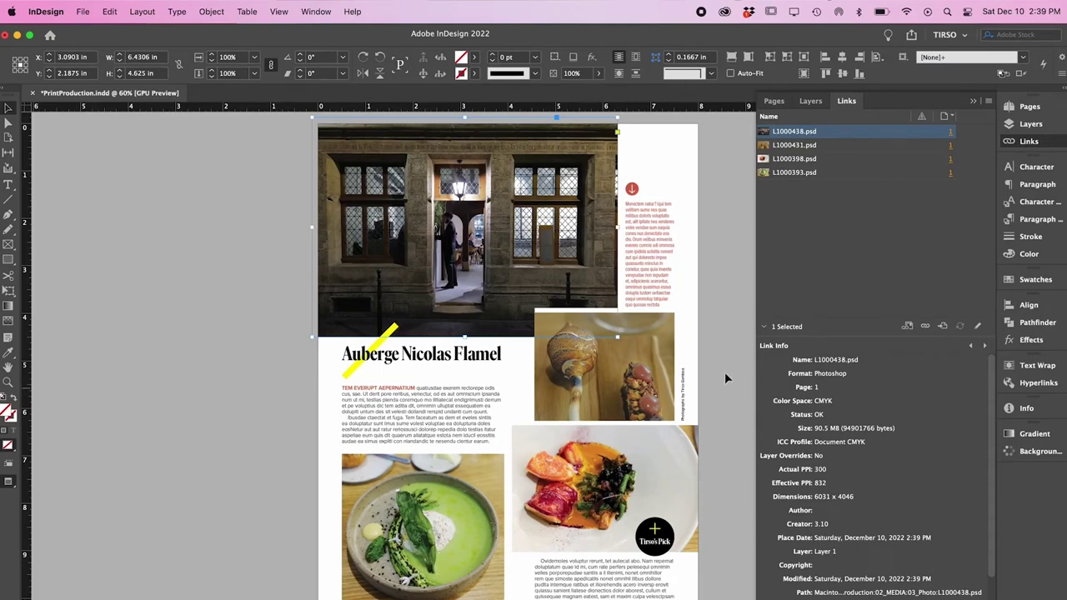
From InDesign, edit the linked images L1000431.psd, L1000398.psd and L1000393.psd in Photoshop to convert them to CMYK as well
{"action": "left_click", "coordinate": [793, 145]}
{"action": "right_click", "coordinate": [775, 145]}
{"action": "mouse_move", "coordinate": [800, 277]}
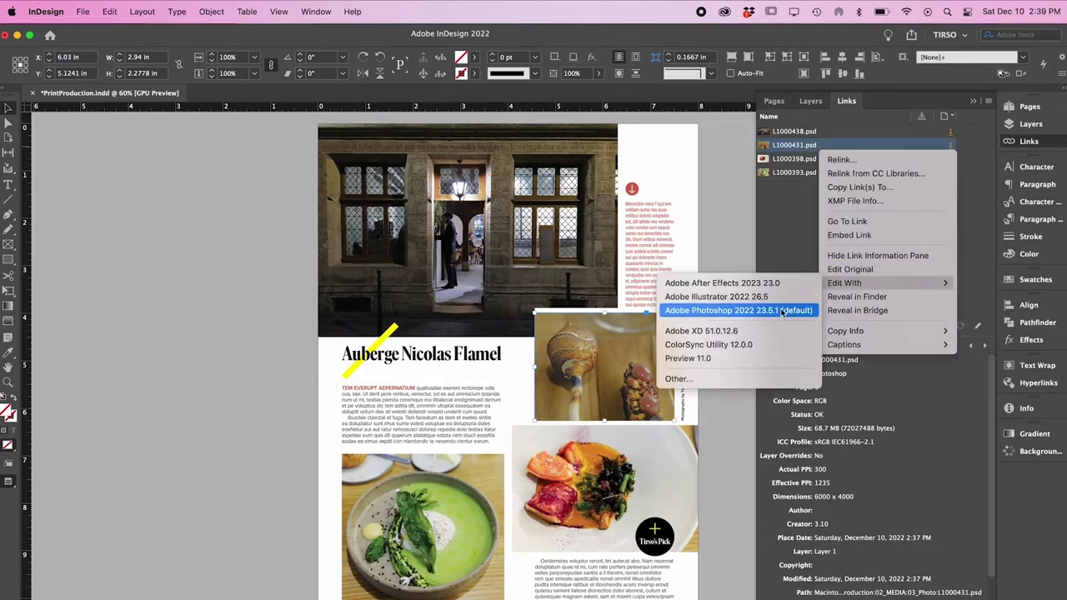
{"action": "left_click", "coordinate": [712, 310]}
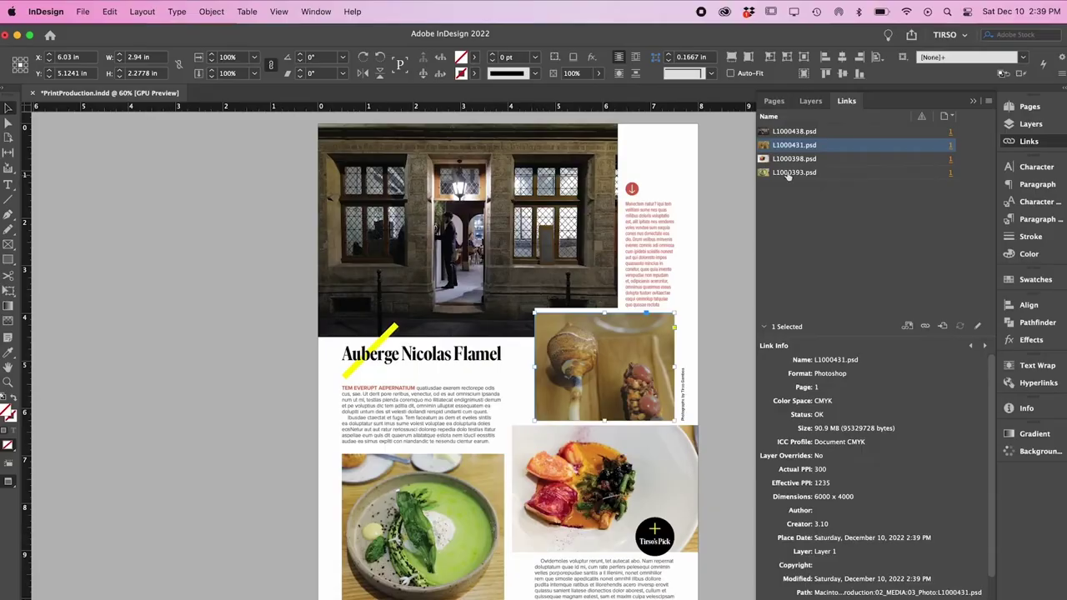
{"action": "right_click", "coordinate": [796, 159]}
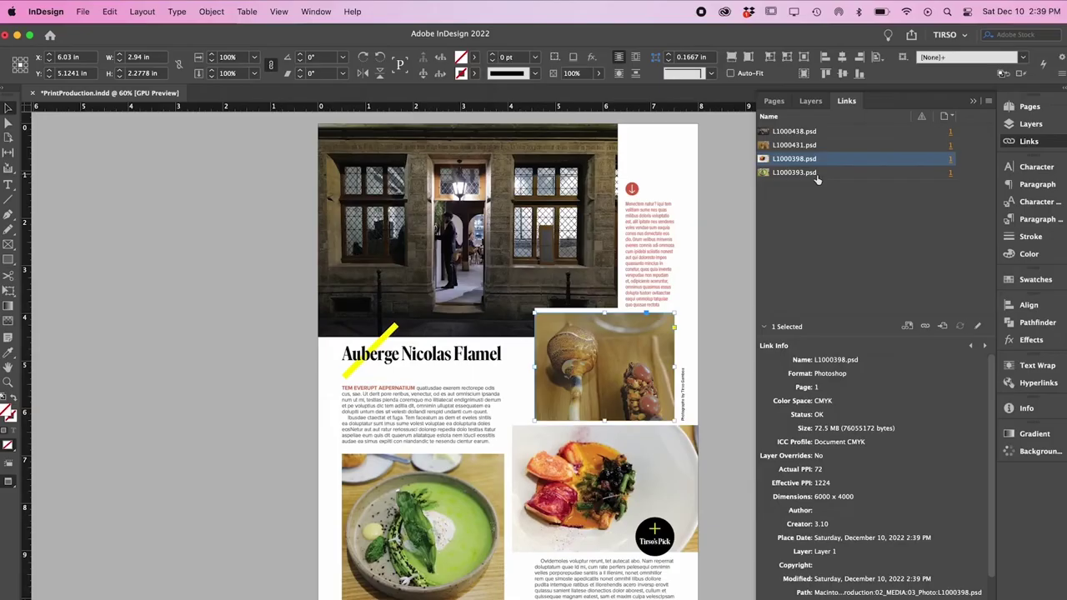
{"action": "right_click", "coordinate": [813, 173]}
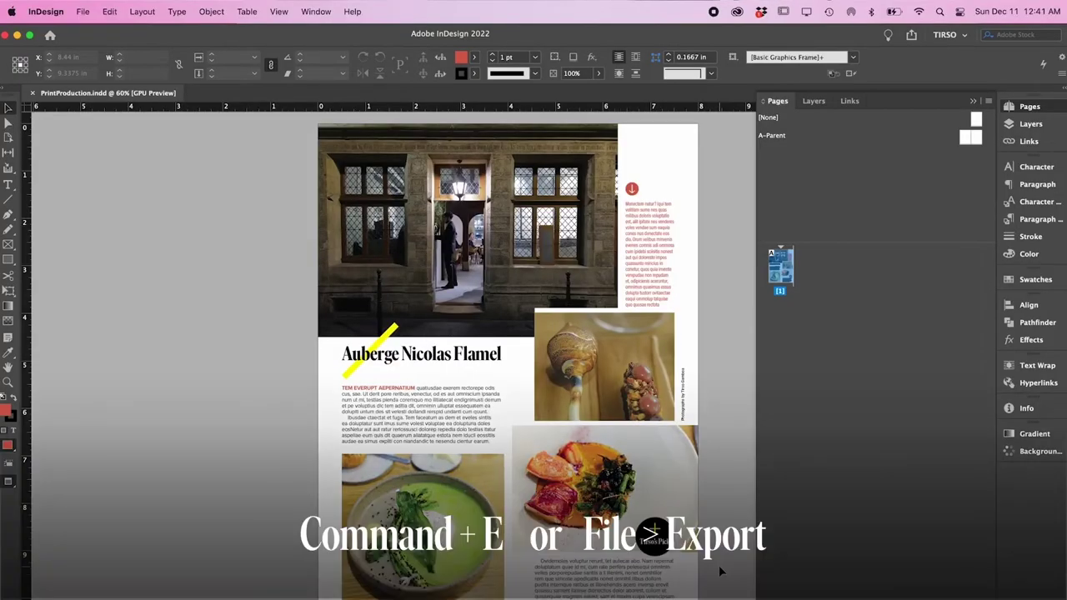
Export the document to the Desktop as PrintProduction in Adobe PDF (Print) format
{"action": "key", "text": "super+e"}
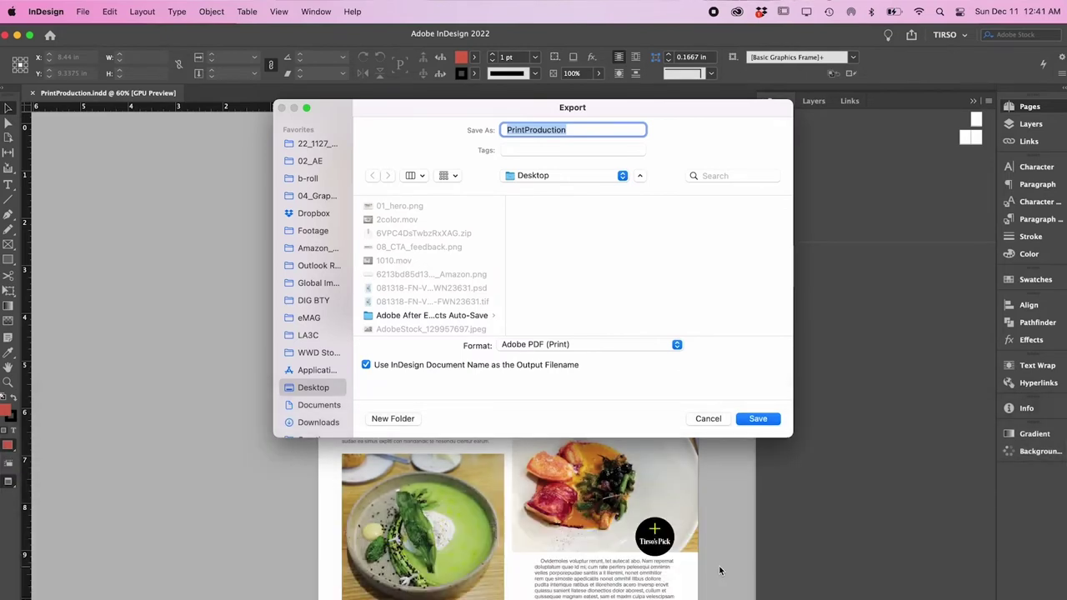
{"action": "left_click", "coordinate": [618, 350]}
{"action": "left_click", "coordinate": [617, 351]}
{"action": "left_click", "coordinate": [745, 418]}
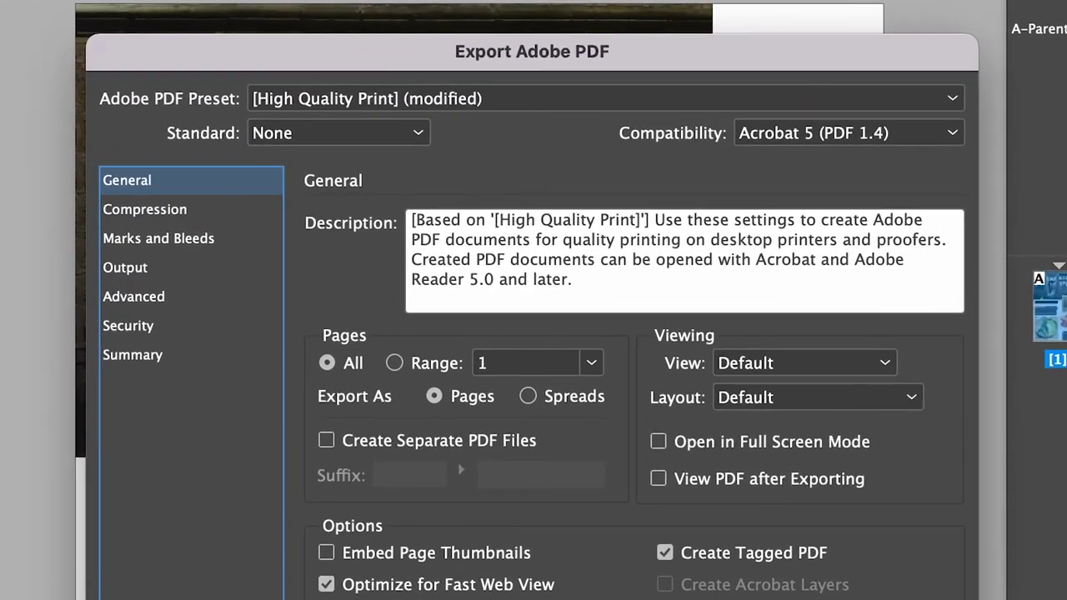
Choose the [PDF/X-1a:2001] preset for the PDF export and include all pages
{"action": "left_click", "coordinate": [681, 102]}
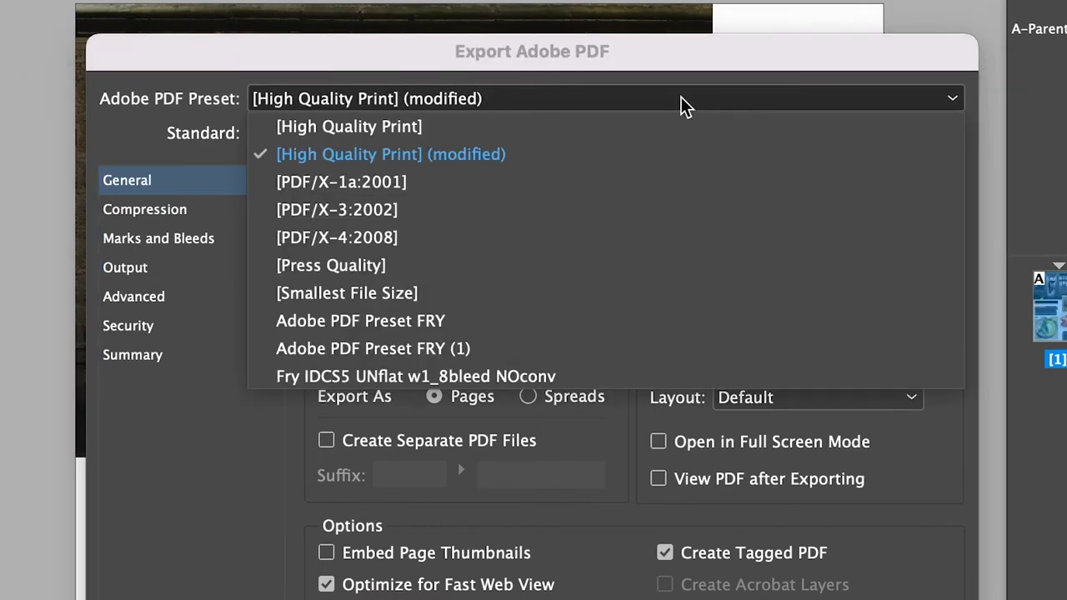
{"action": "left_click", "coordinate": [397, 181]}
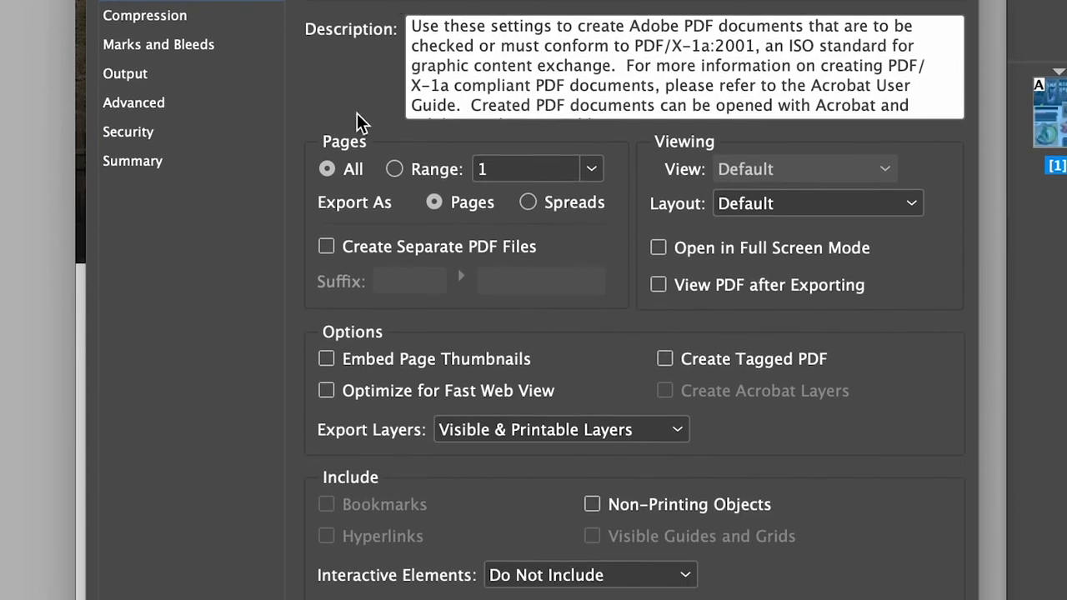
{"action": "left_click", "coordinate": [404, 170]}
{"action": "left_click", "coordinate": [600, 172]}
{"action": "left_click", "coordinate": [601, 173]}
{"action": "left_click", "coordinate": [326, 169]}
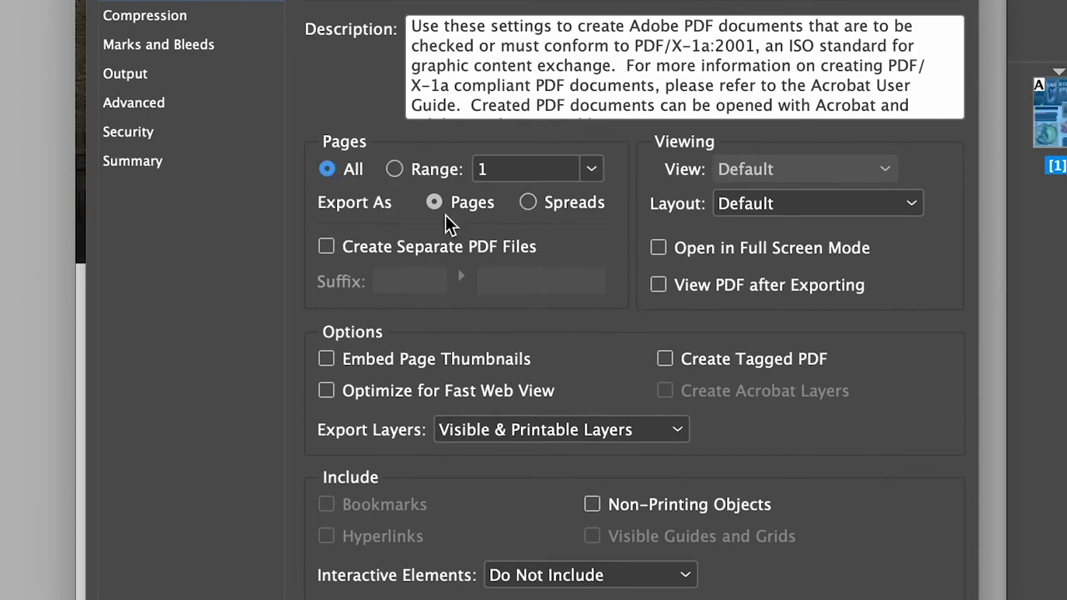
Add crop marks and bleed marks with a 0.125 in offset, and use the document bleed settings
{"action": "left_click", "coordinate": [180, 44]}
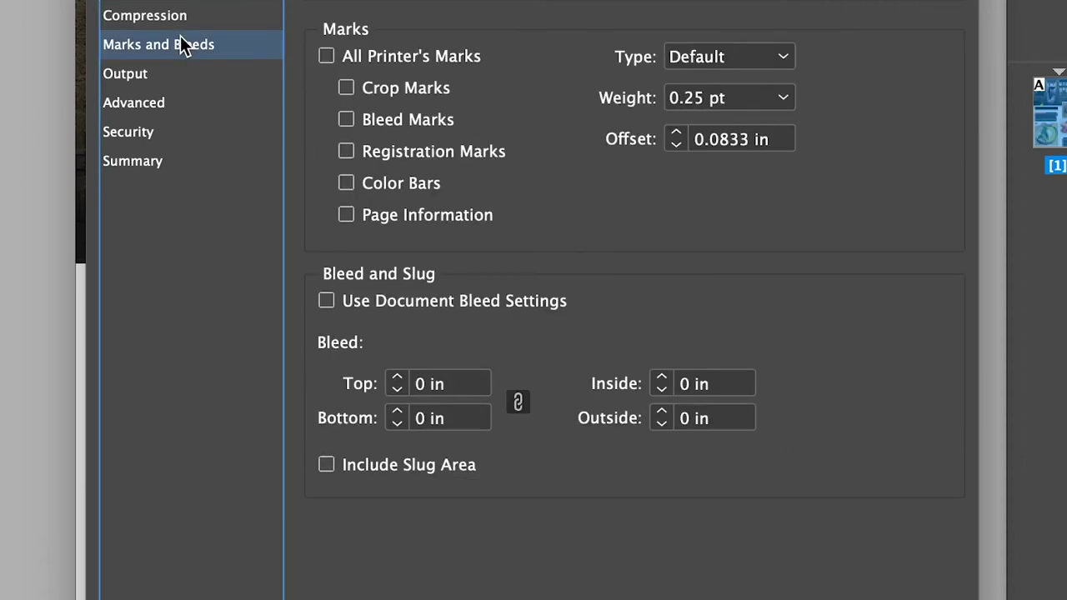
{"action": "left_click", "coordinate": [369, 87]}
{"action": "left_click", "coordinate": [365, 125]}
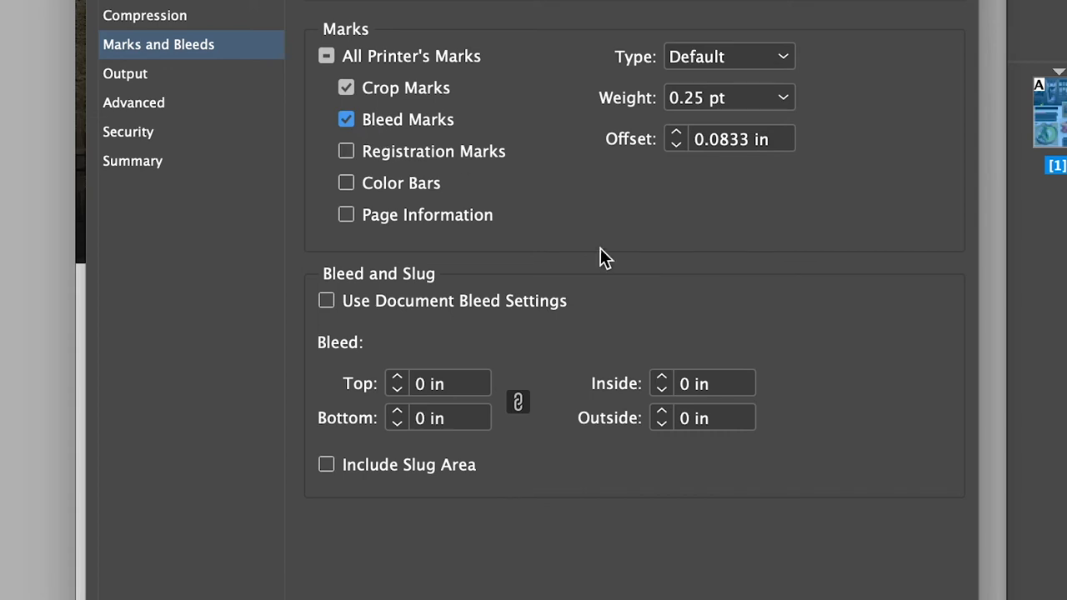
{"action": "left_click", "coordinate": [729, 145]}
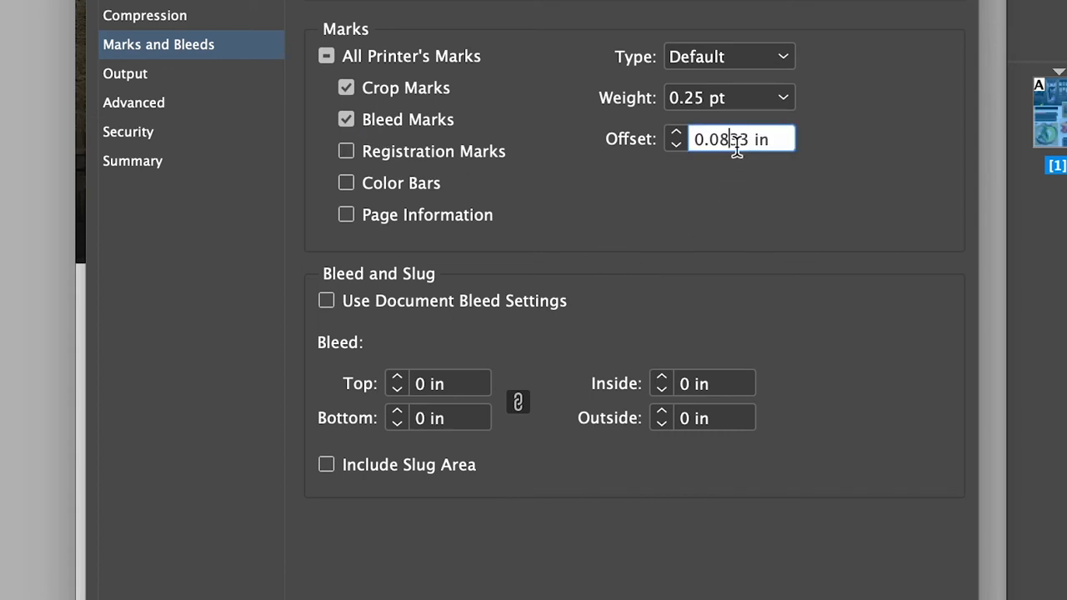
{"action": "triple_click", "coordinate": [739, 142]}
{"action": "type", "text": ".125"}
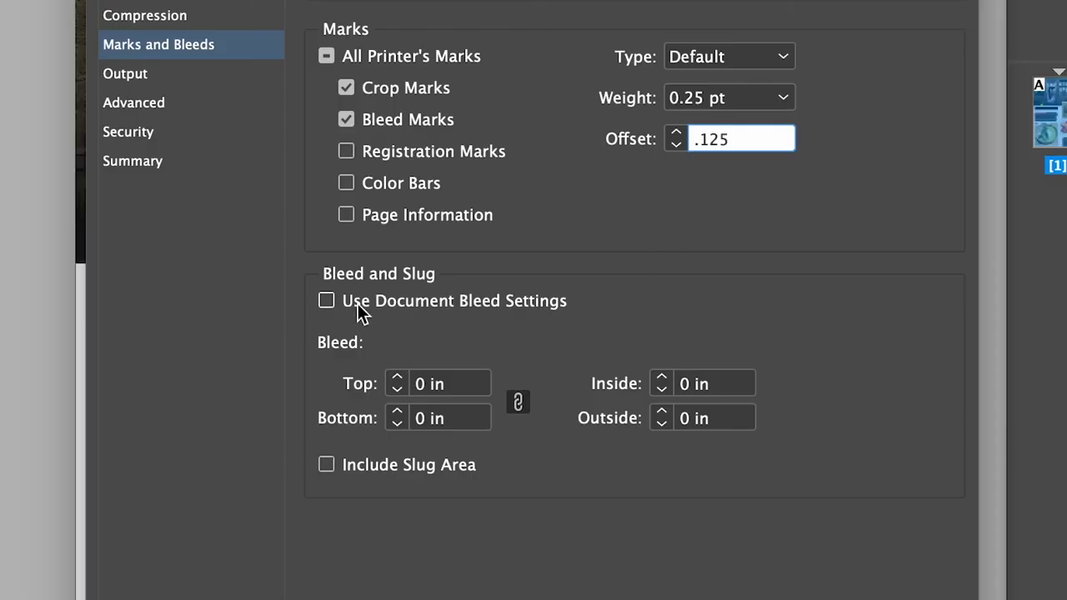
{"action": "left_click", "coordinate": [357, 306]}
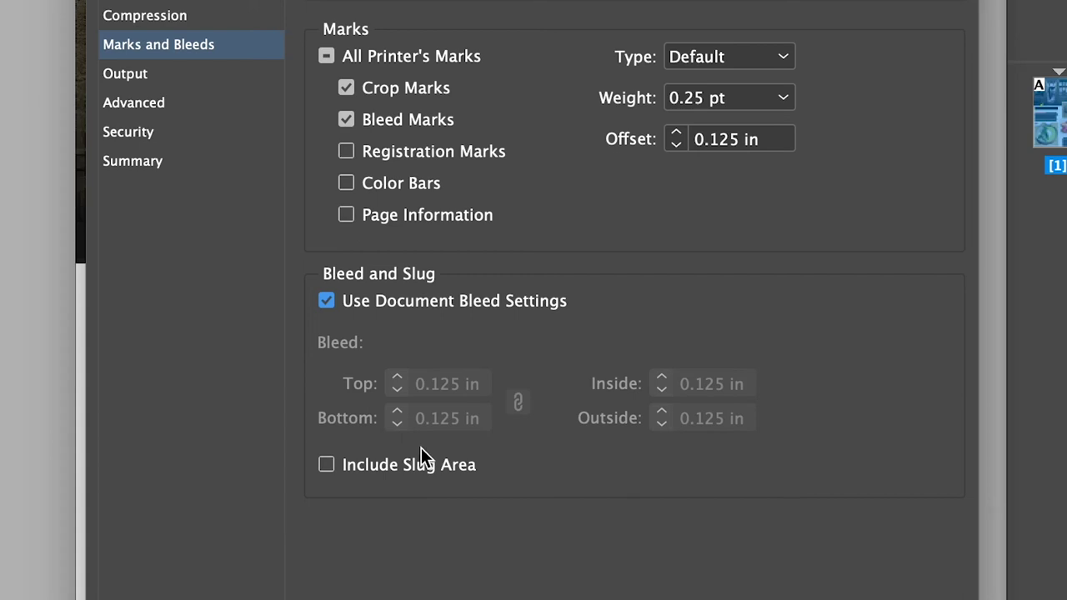
Review the output, advanced, security and summary settings, and export the PDF
{"action": "left_click", "coordinate": [205, 80]}
{"action": "left_click", "coordinate": [199, 108]}
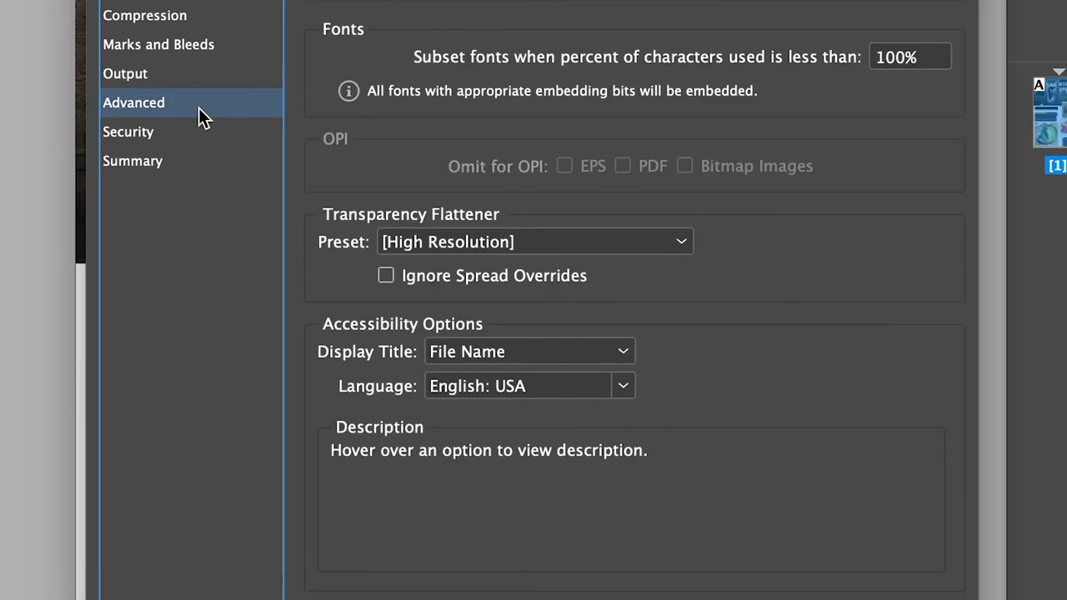
{"action": "left_click", "coordinate": [182, 135]}
{"action": "left_click", "coordinate": [176, 161]}
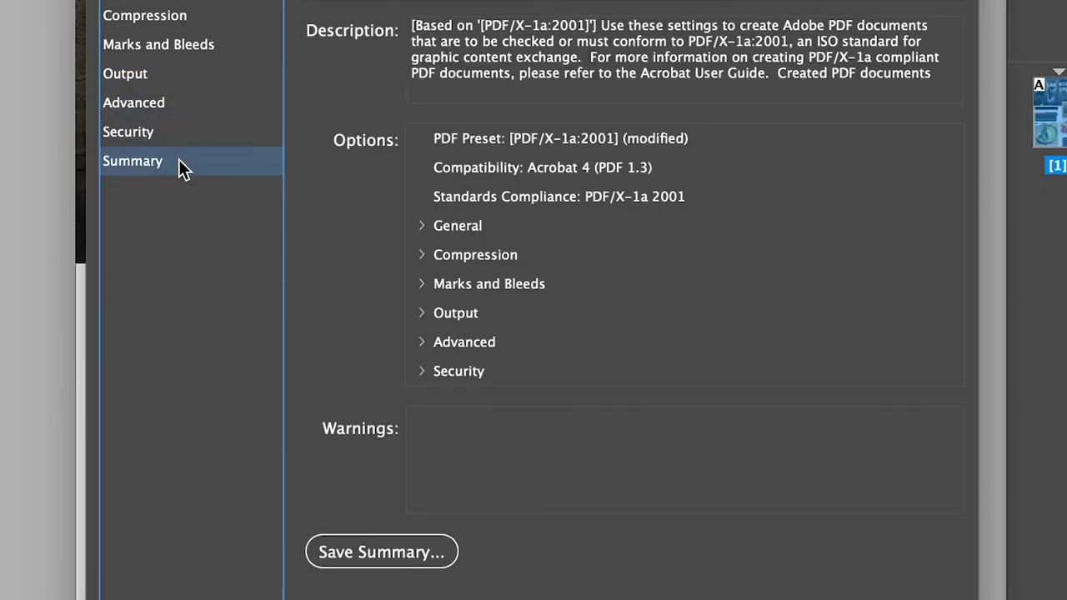
{"action": "left_click", "coordinate": [909, 561]}
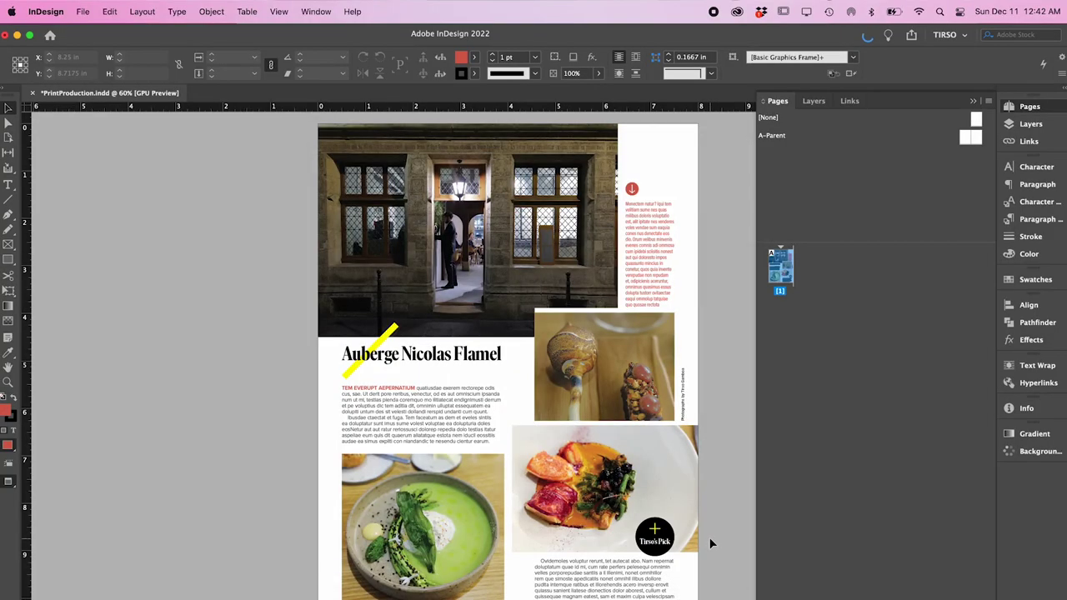